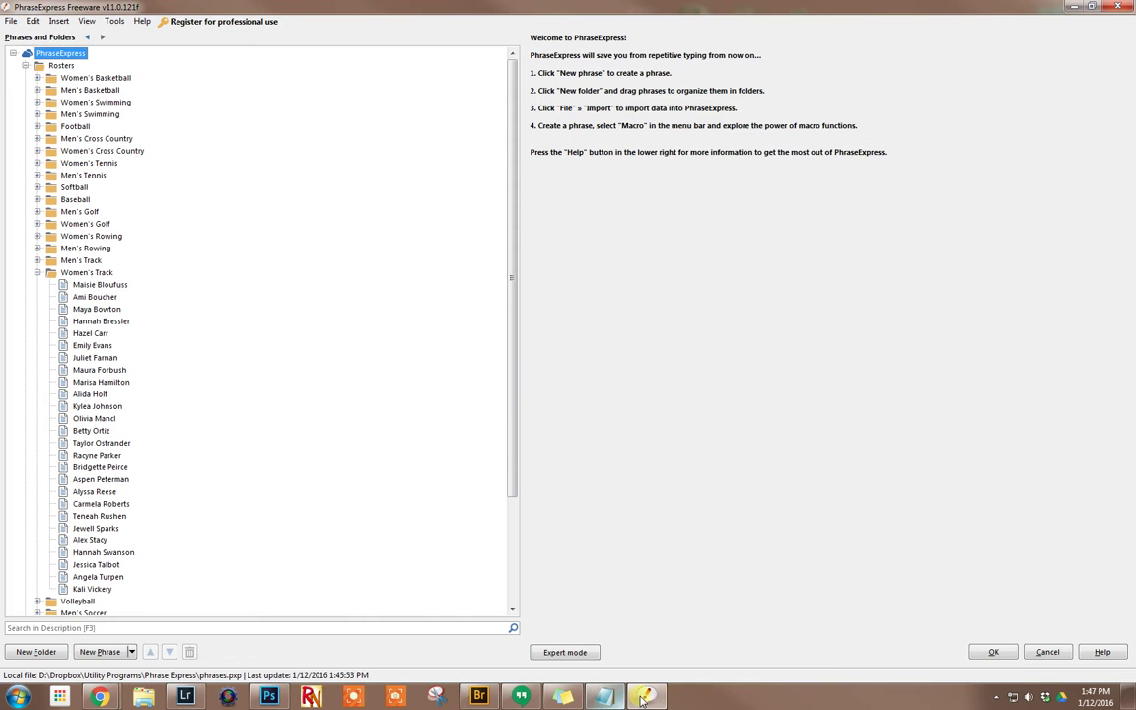
# Step: Show the Colors phrase with autotext #card; and content #98002e; for editing
pyautogui.scroll(-2, 148, 401)
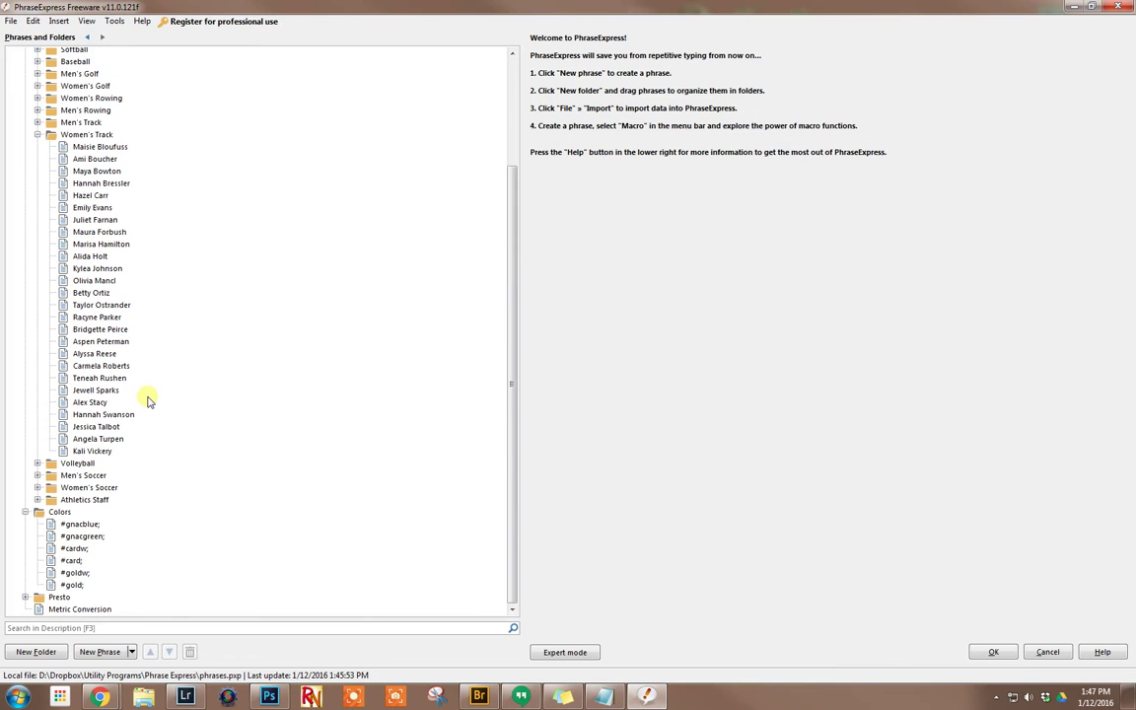
pyautogui.click(70, 560)
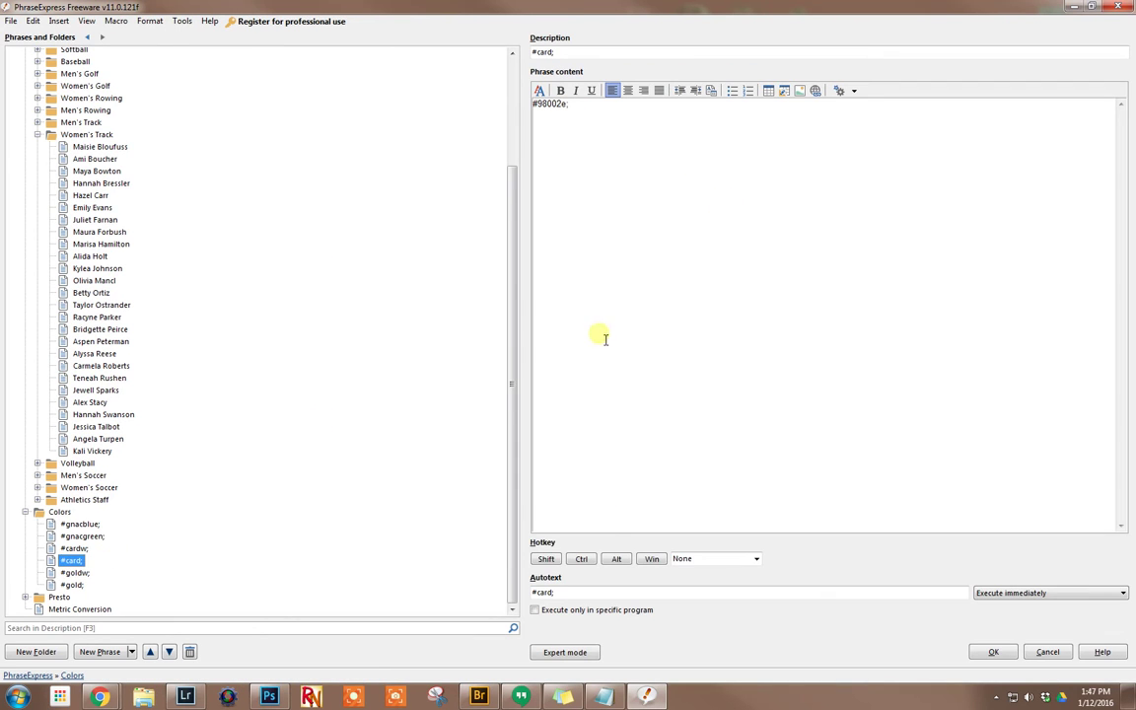
pyautogui.doubleClick(562, 593)
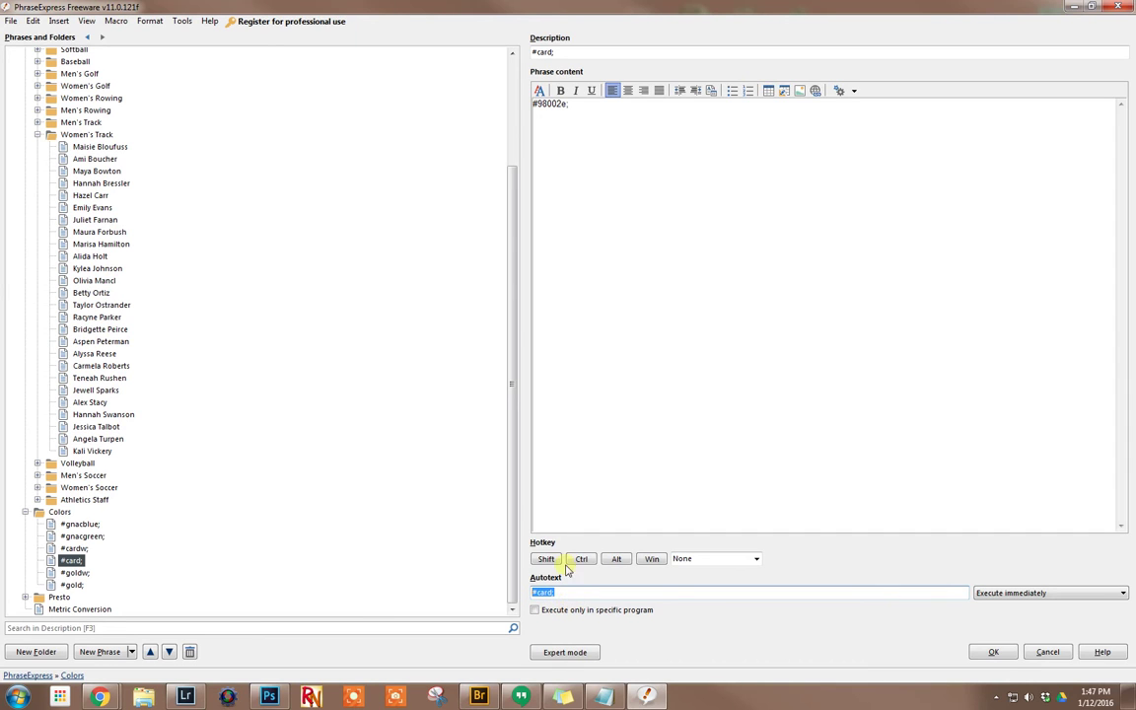
pyautogui.moveTo(545, 103); pyautogui.dragTo(597, 121)
pyautogui.click(597, 121)
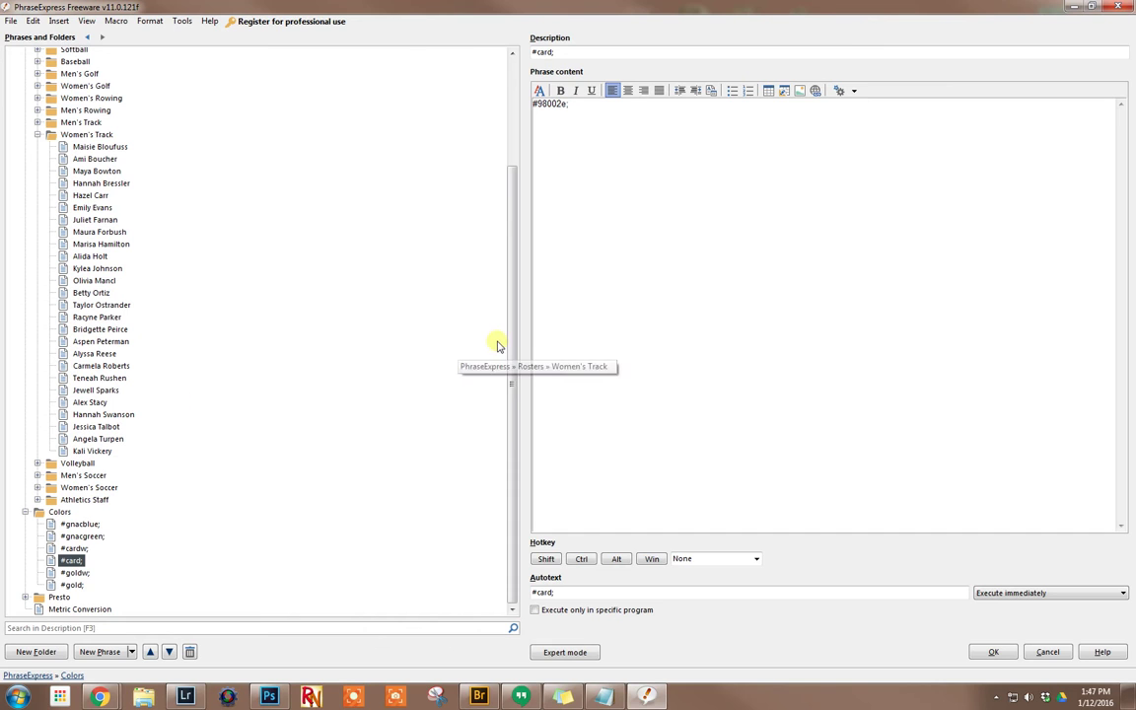
pyautogui.moveTo(515, 347); pyautogui.dragTo(510, 313)
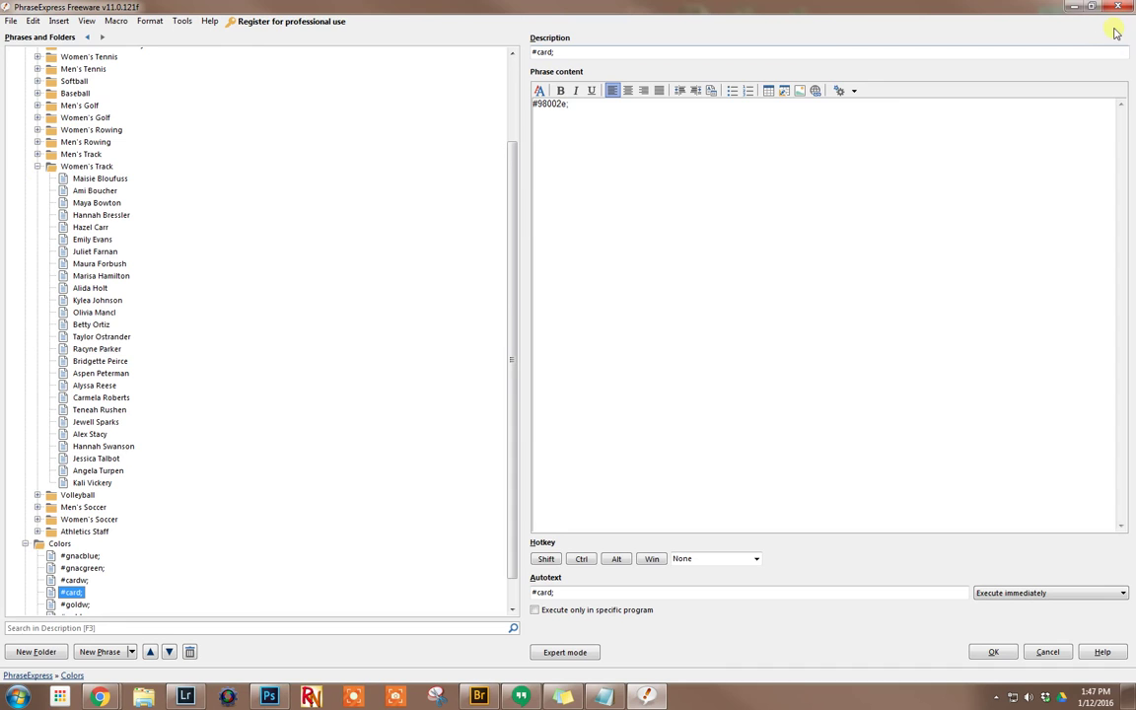
# Step: Minimize PhraseExpress and expand the first athlete's name into class, hometown and high school in Notepad
pyautogui.click(1075, 7)
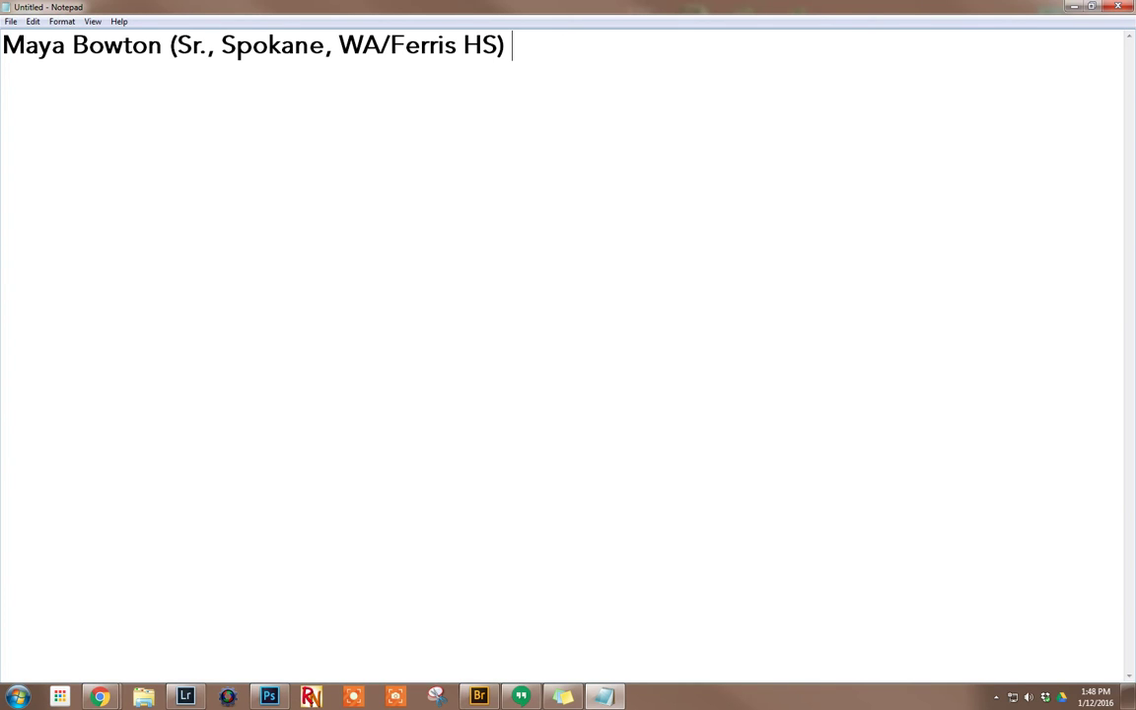
pyautogui.click(26, 78)
pyautogui.click(998, 699)
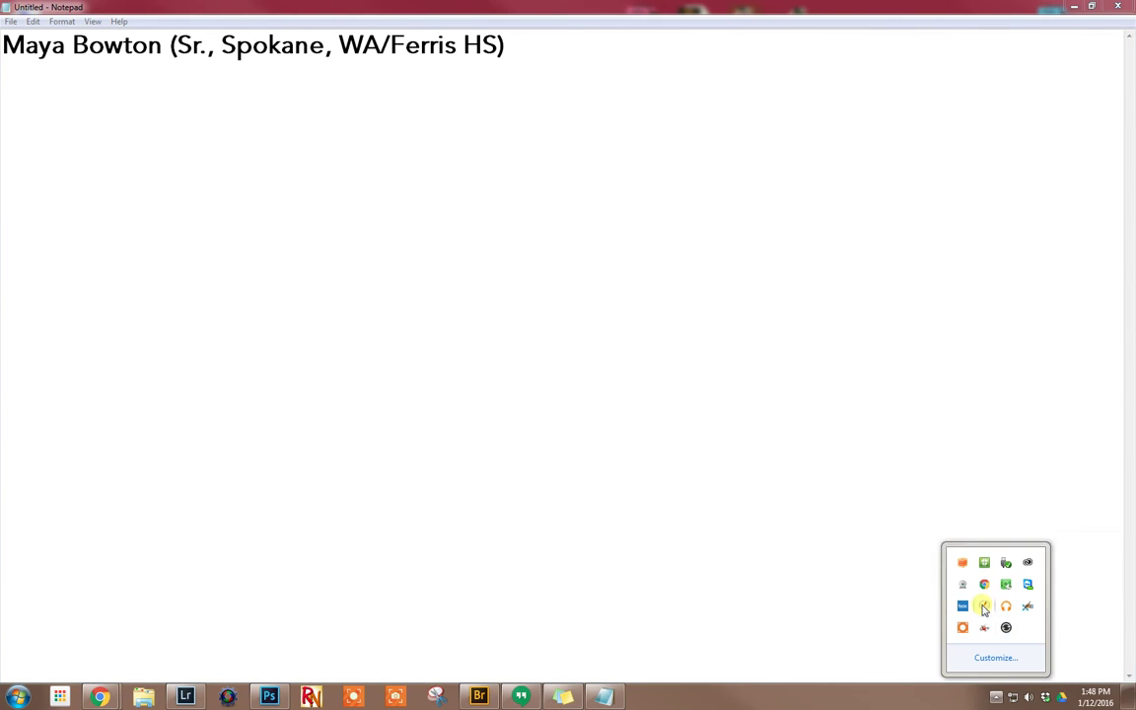
pyautogui.rightClick(984, 610)
pyautogui.click(918, 563)
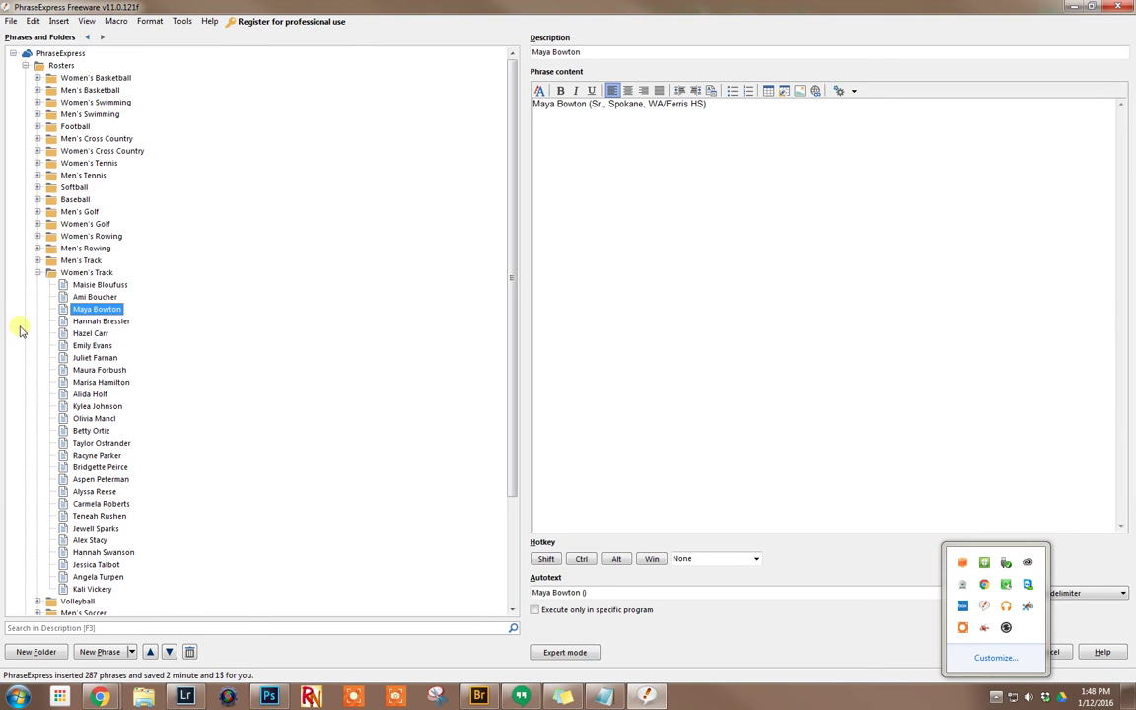
pyautogui.click(97, 309)
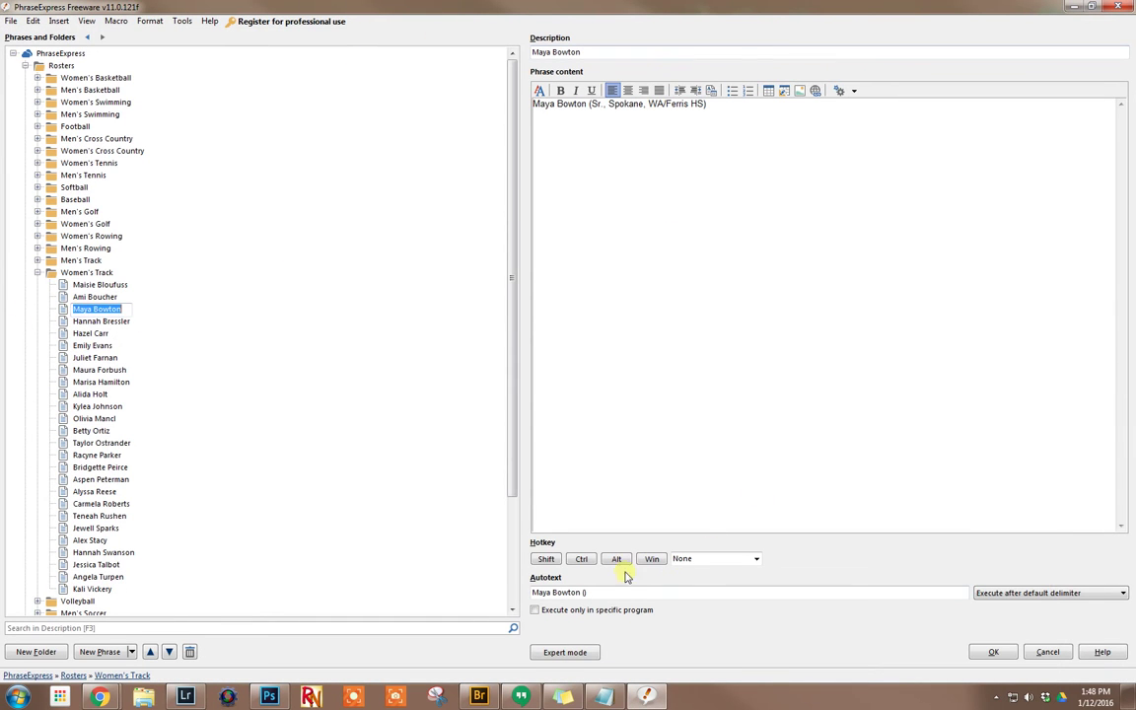
pyautogui.click(592, 592)
pyautogui.click(628, 104)
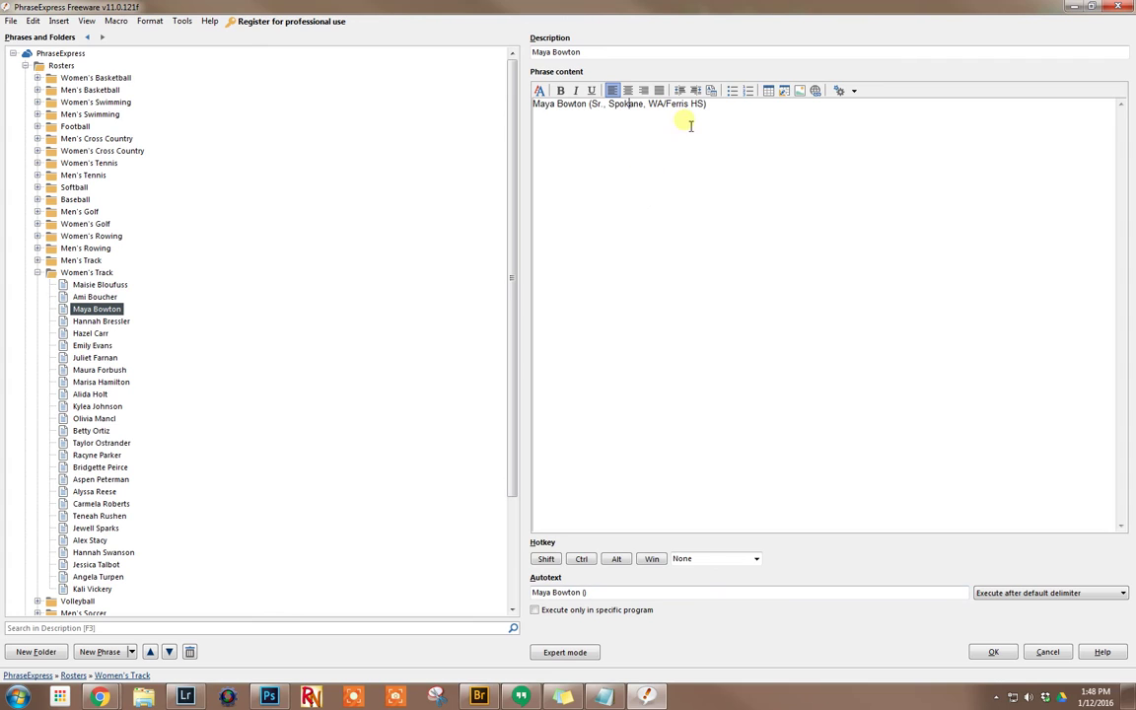
pyautogui.tripleClick(581, 103)
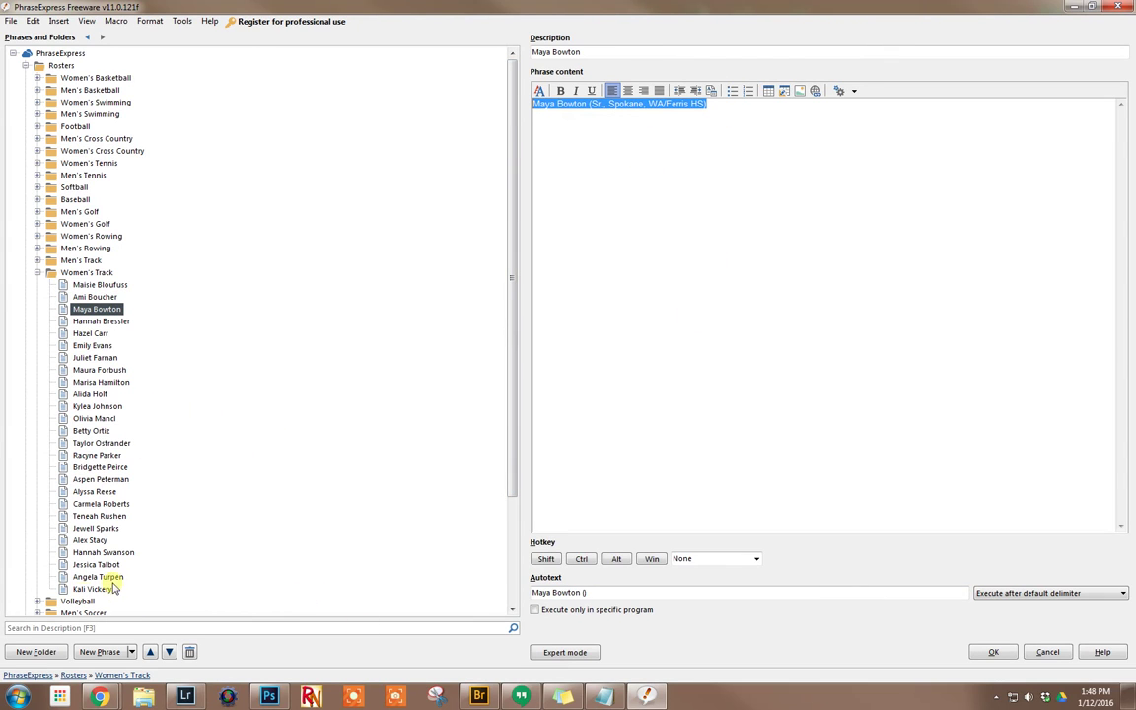
pyautogui.click(604, 697)
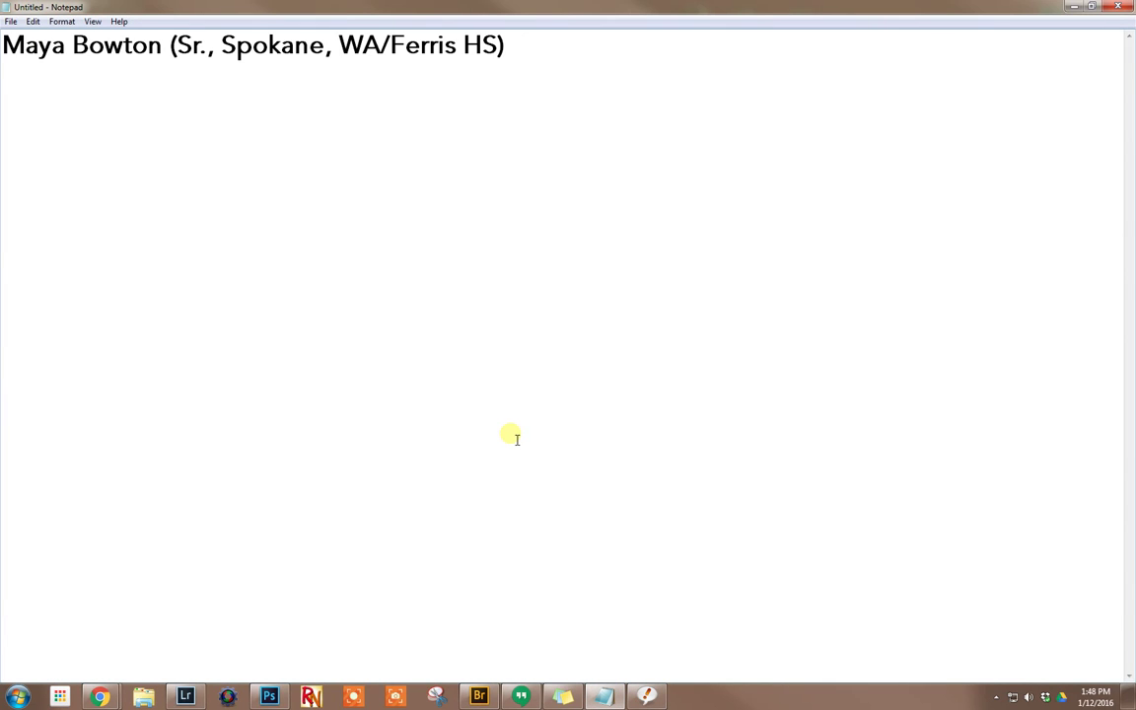
# Step: Add 'and' plus the second athlete, expanded to Sr., Kenai, AK/Kenai Central HS, without a trailing space
pyautogui.write('and Tay')
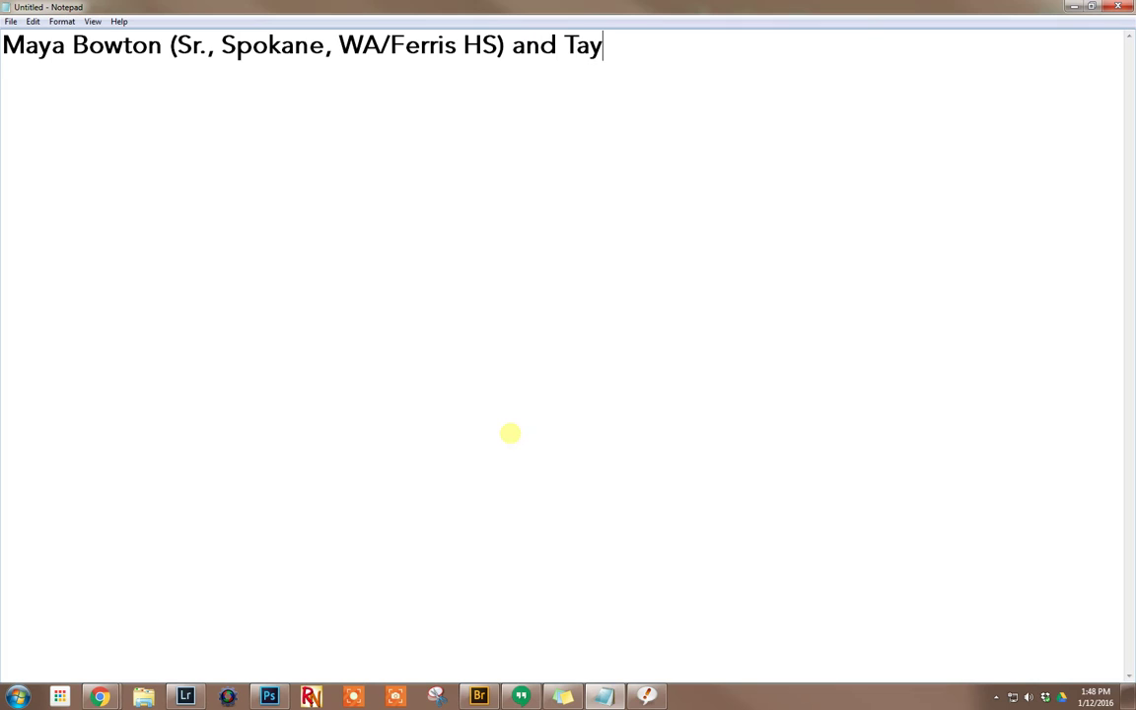
pyautogui.write('lor Os')
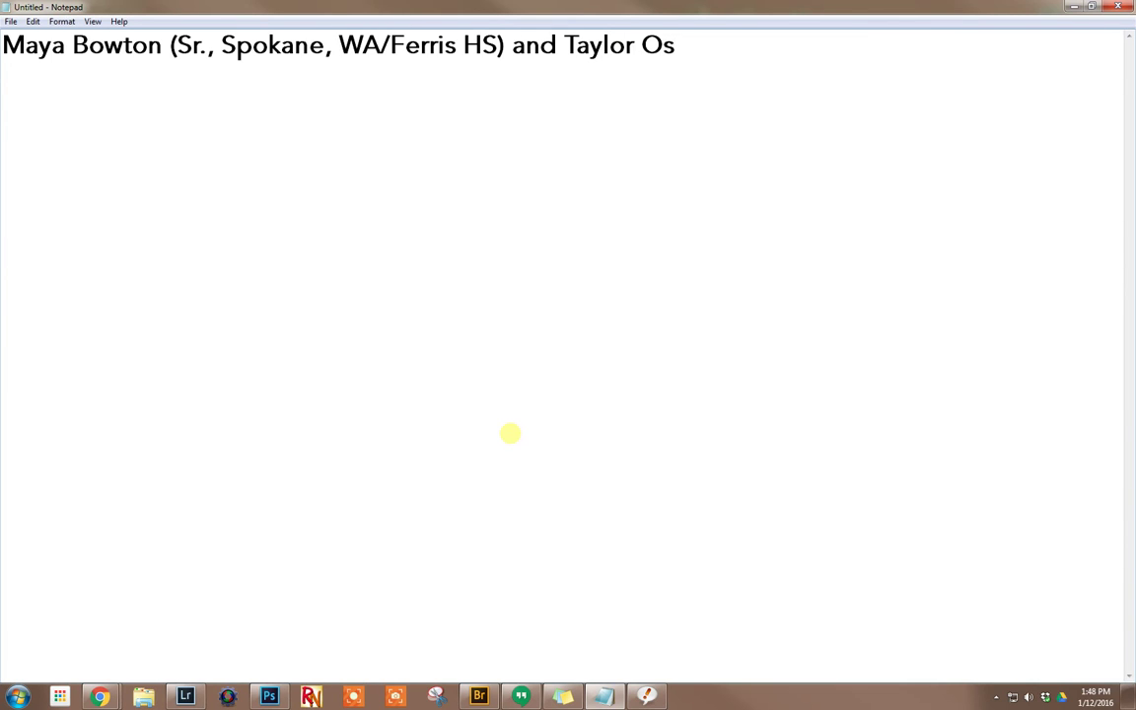
pyautogui.write('trander ()')
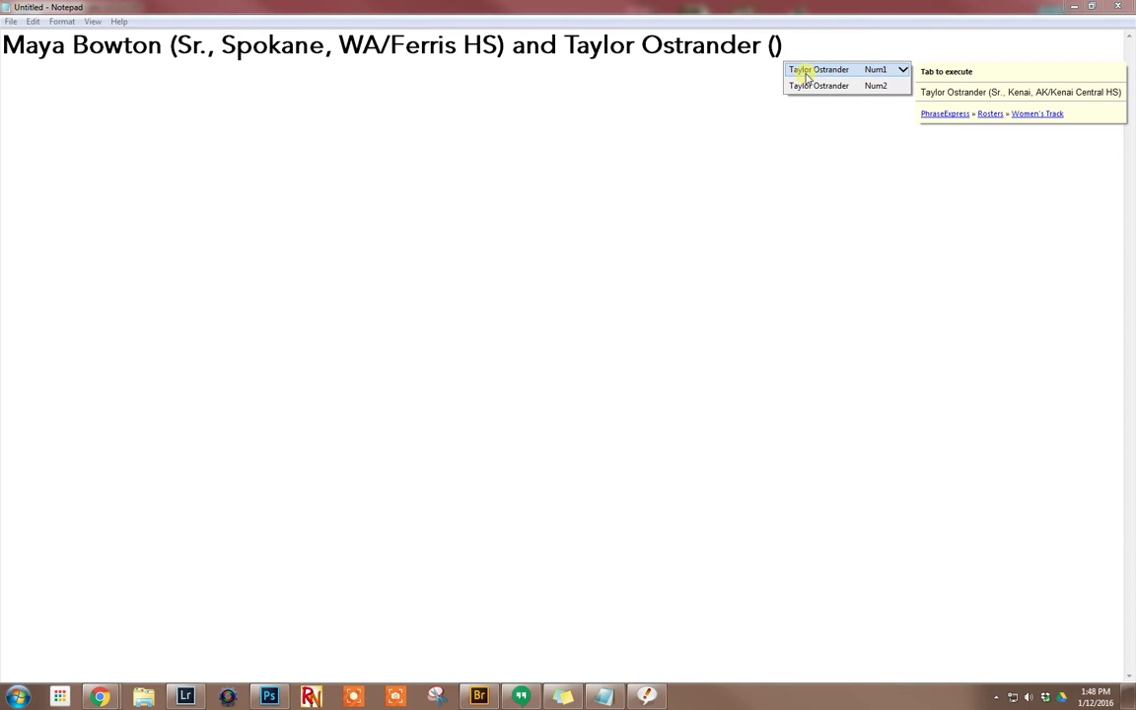
pyautogui.click(807, 76)
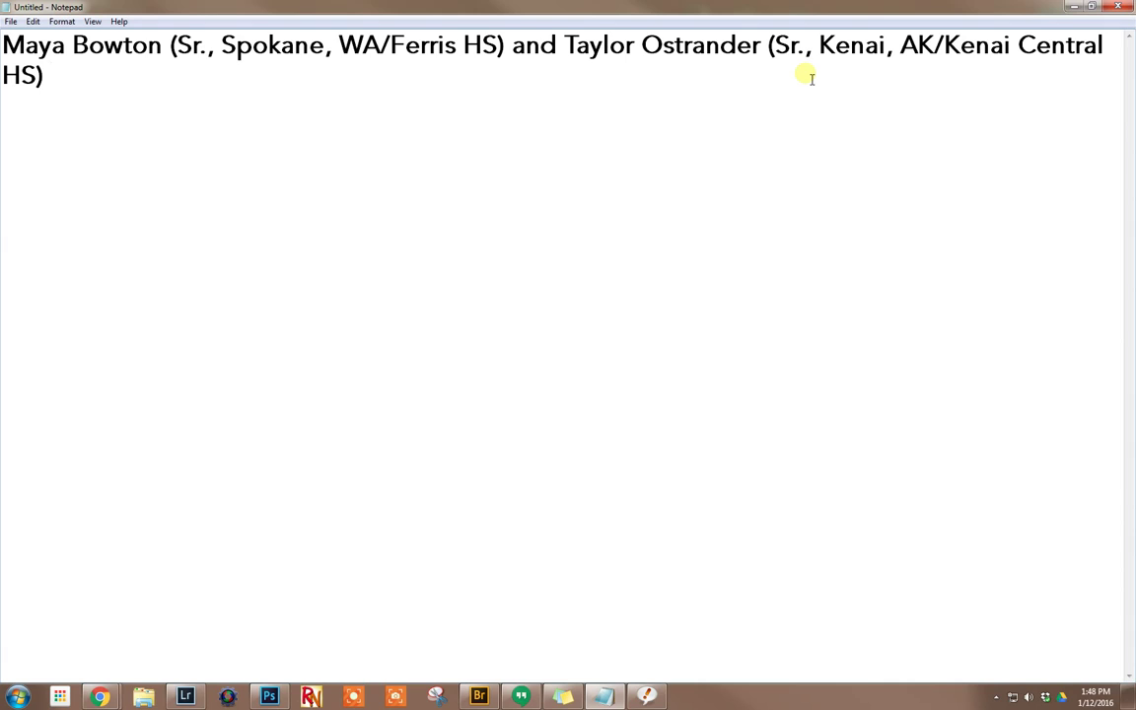
pyautogui.press('BackSpace')
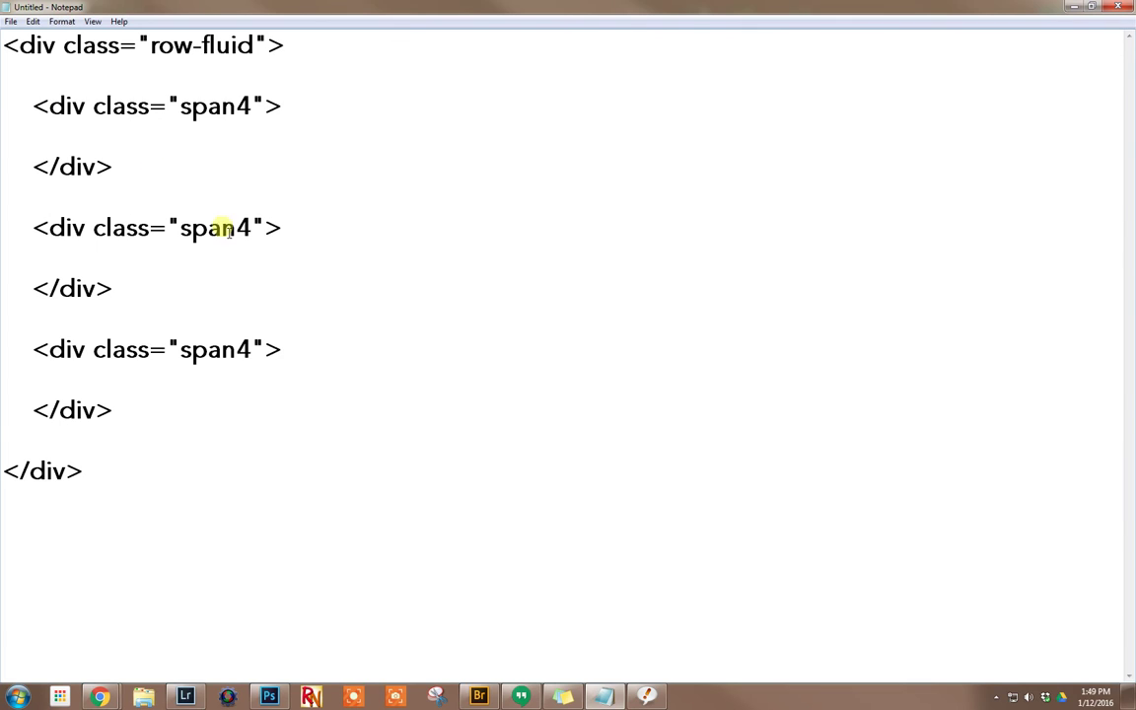
# Step: Select all the row-fluid HTML with its three span4 divs
pyautogui.hotkey('ctrl', 'a')
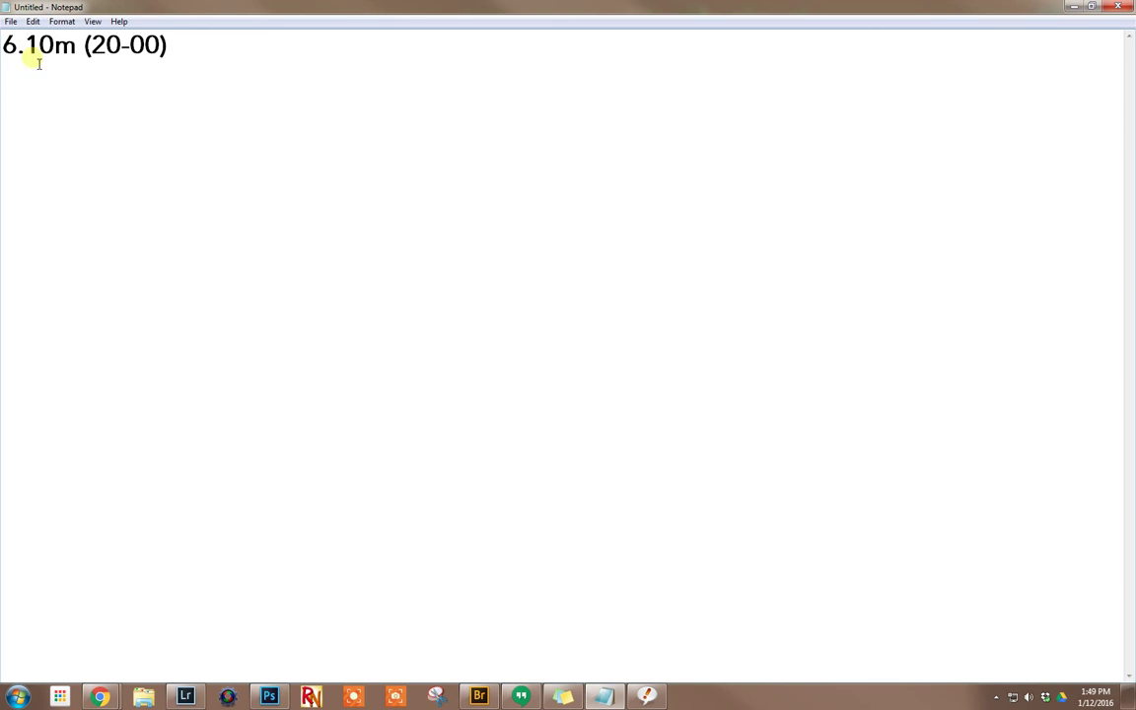
# Step: Place the caret at the end of the 6.10m (20-00) line
pyautogui.click(169, 52)
# Step: Write the athlete's bio plus 'finished first in the pole vault with a jump of 3.15m (10-04)'
pyautogui.hotkey('shift', 'Left')
pyautogui.hotkey('shift', 'Left')
pyautogui.hotkey('shift', 'Left')
pyautogui.hotkey('shift', 'Left')
pyautogui.hotkey('shift', 'Left')
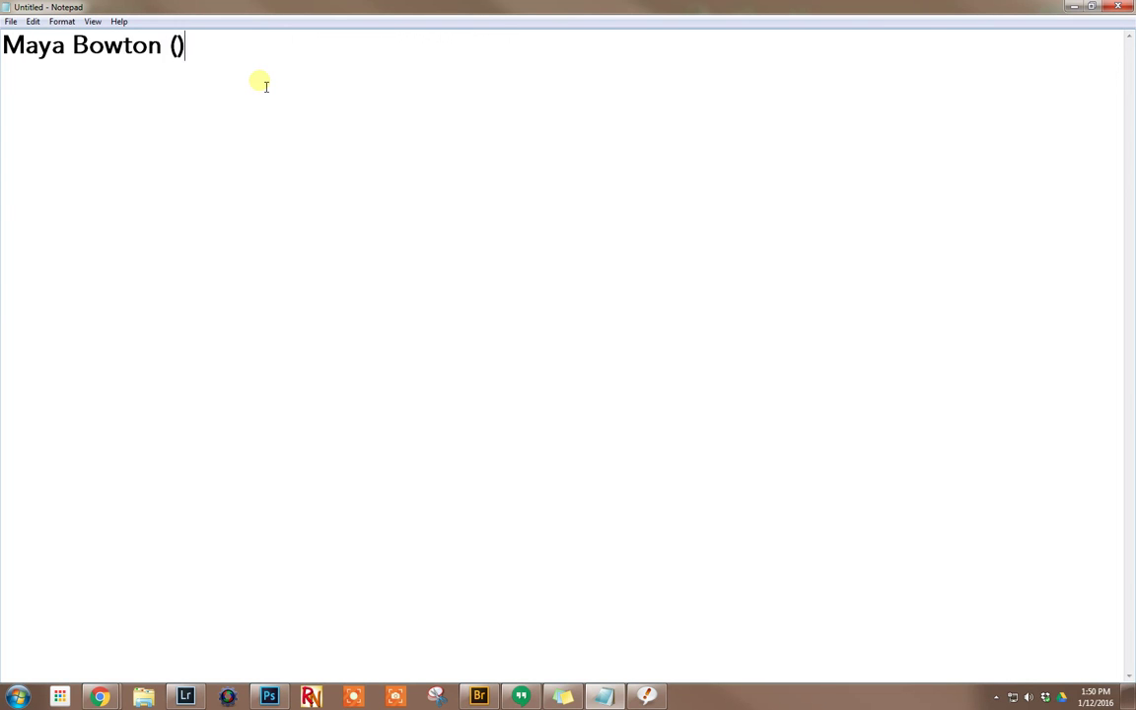
pyautogui.write('Sr., Spokane, WA/Ferris HS)')
pyautogui.write('finish')
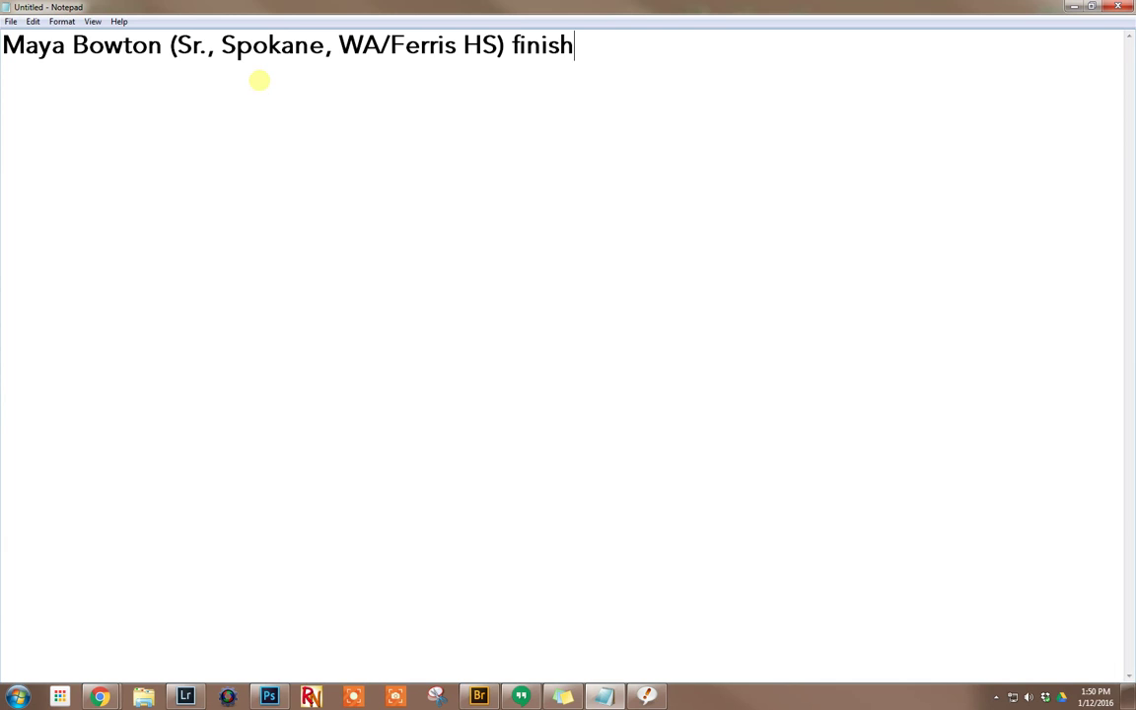
pyautogui.write('ed first in t')
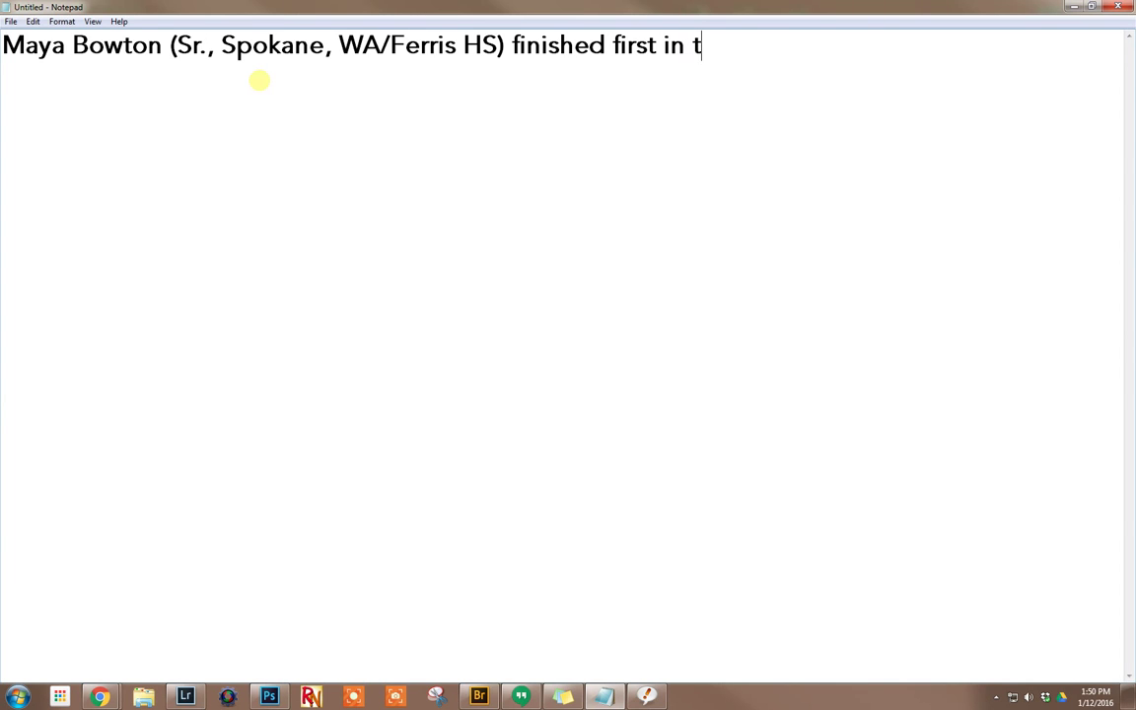
pyautogui.write('he pole ')
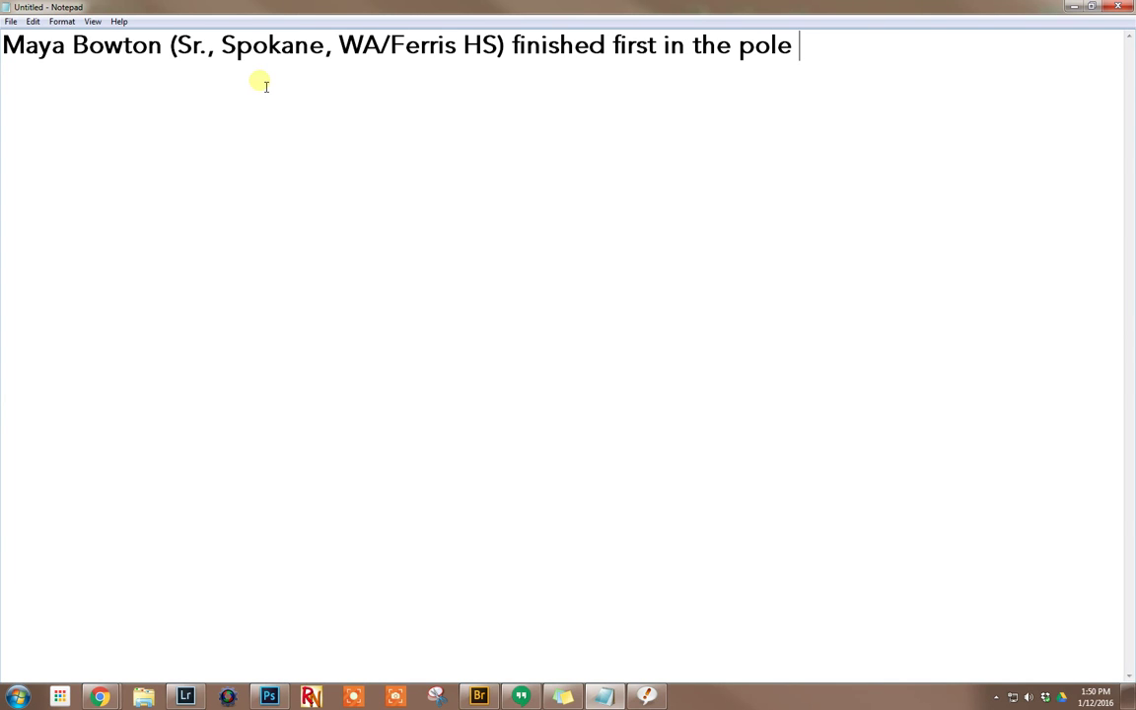
pyautogui.write('vault ')
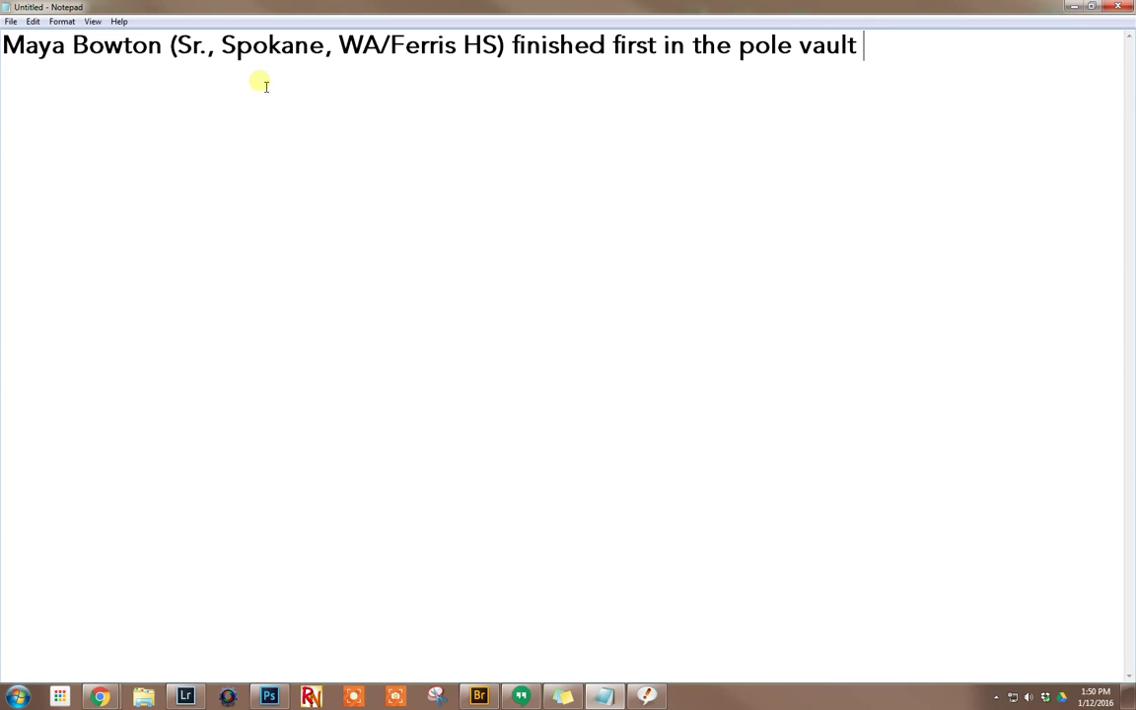
pyautogui.write('with a jump of ')
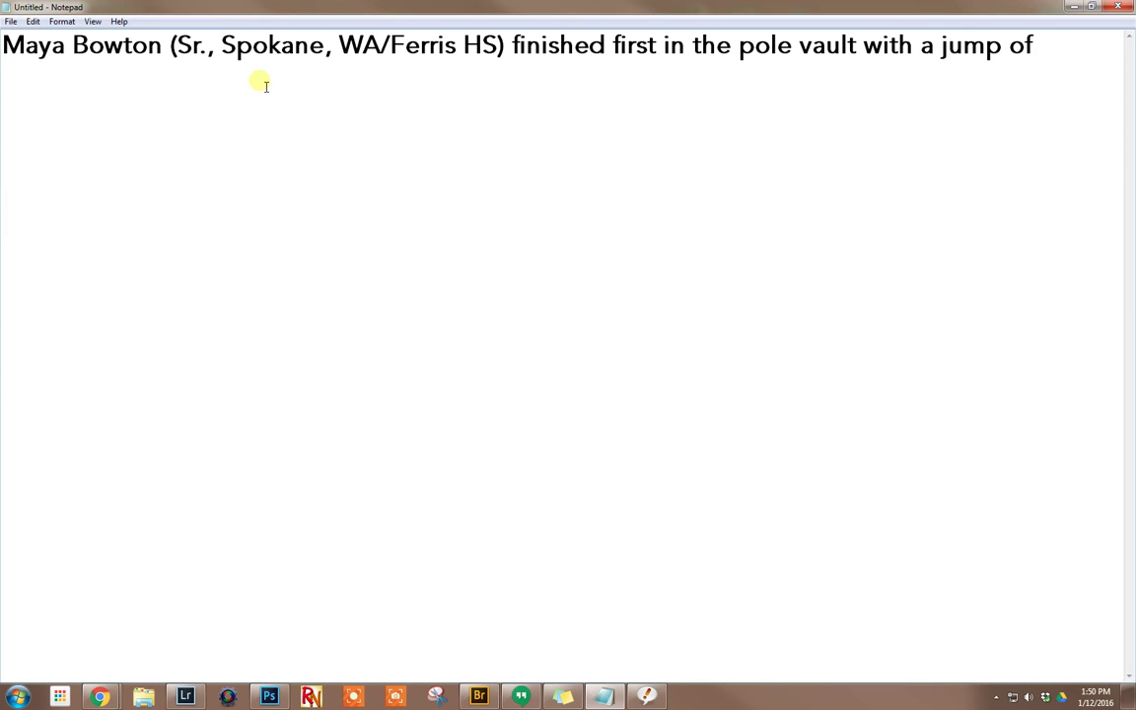
pyautogui.write(';')
pyautogui.write('m')
pyautogui.write('3')
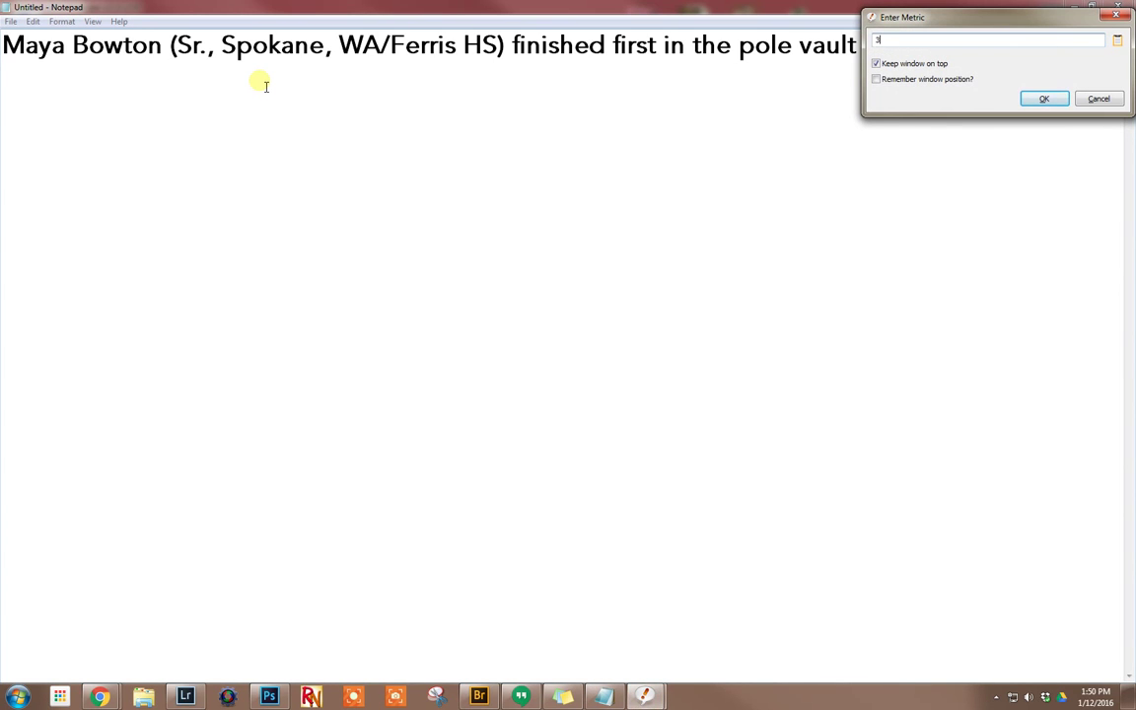
pyautogui.write('.15')
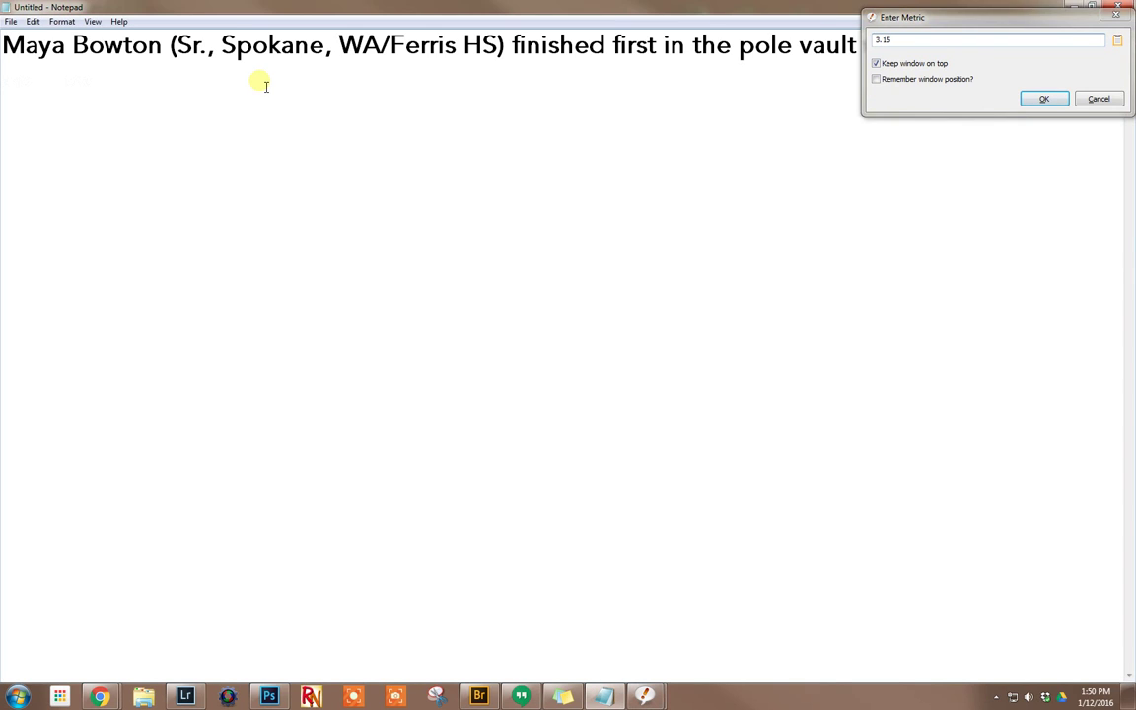
pyautogui.press('Return')
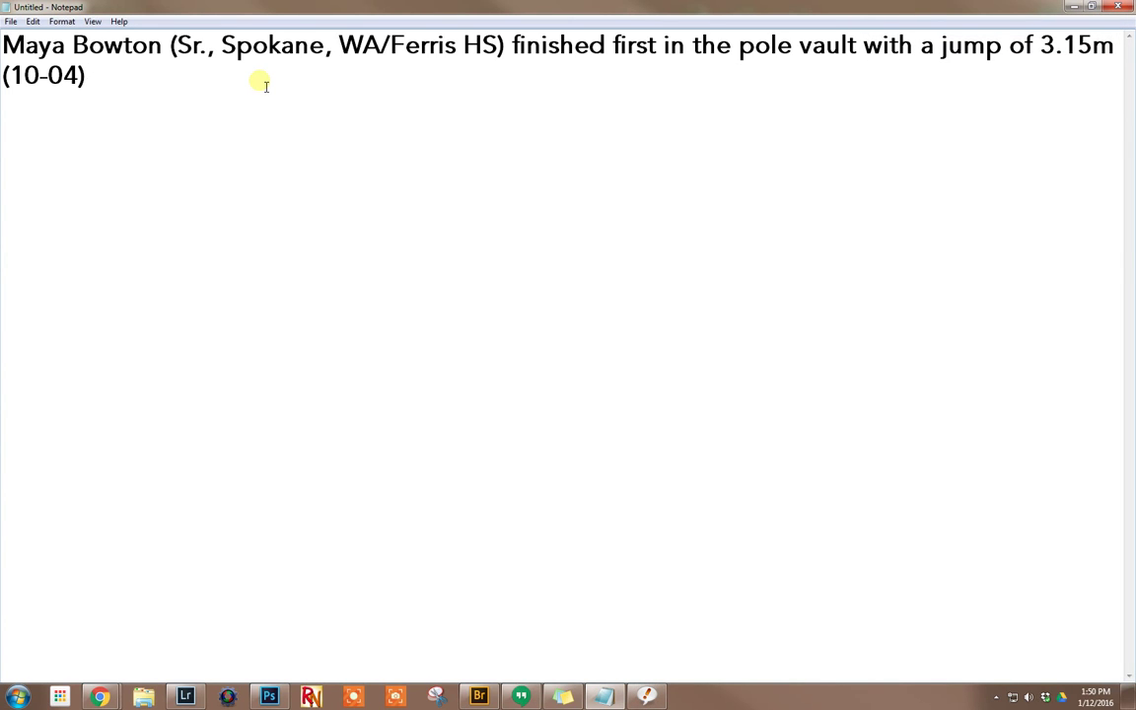